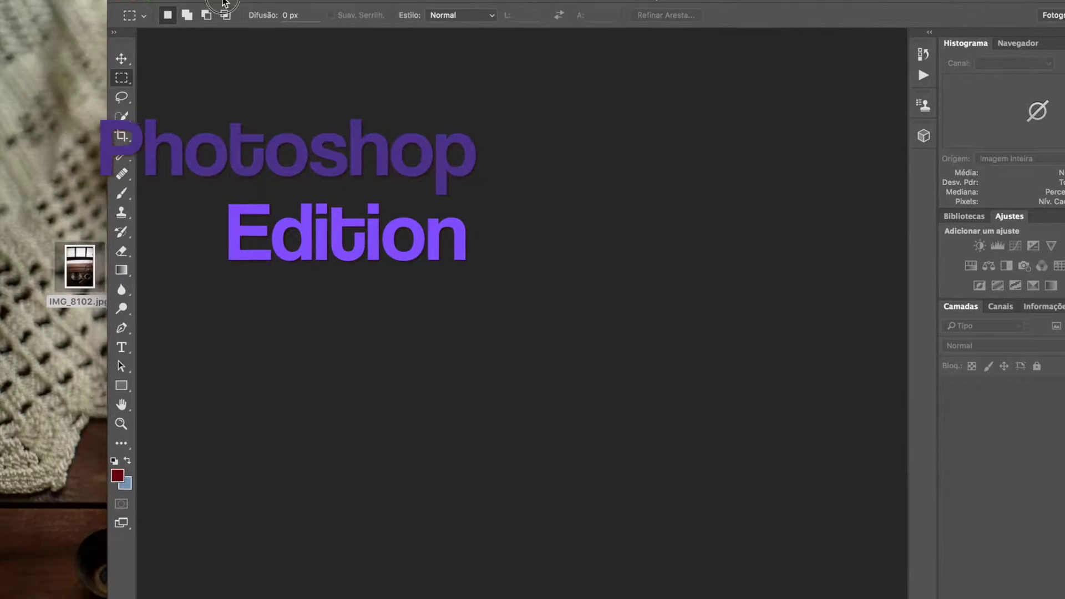
- Open IMG_8102.jpg, duplicate its background to a new layer, and marquee-select the top window band
{"action": "left_click_drag", "start_coordinate": [79, 266], "coordinate": [304, 302]}
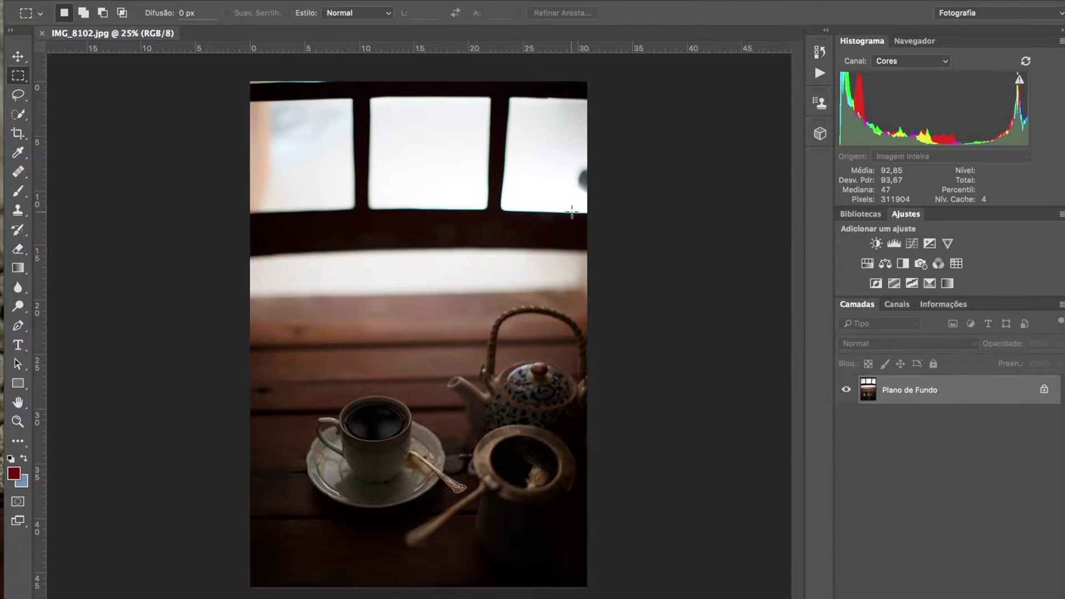
{"action": "key", "text": "ctrl+j"}
{"action": "left_click_drag", "start_coordinate": [252, 82], "coordinate": [604, 268]}
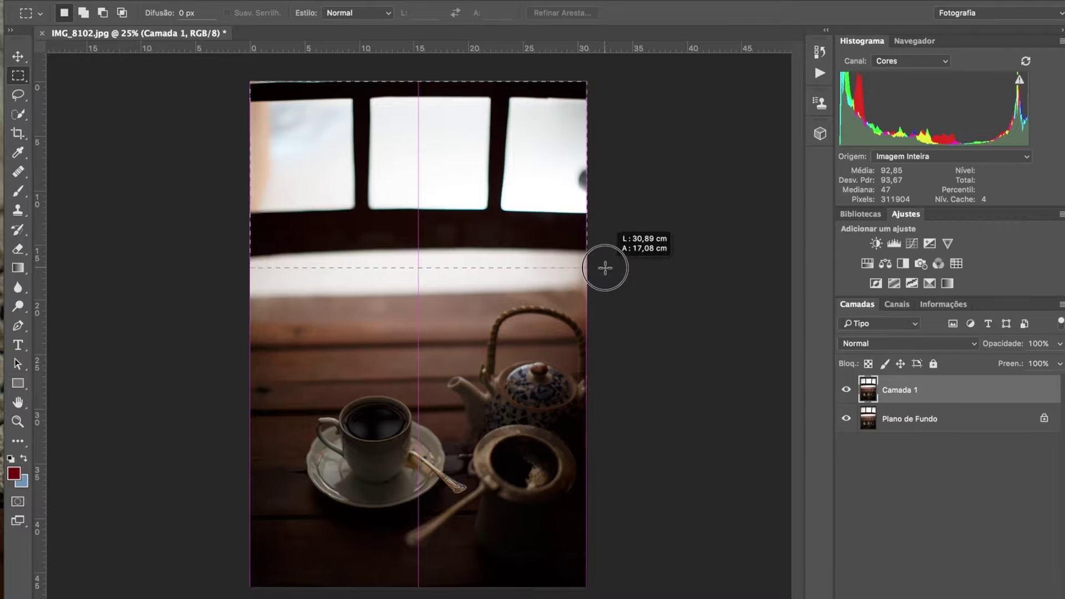
- Warp the window band on Camada 1, curving its bottom edge and top corners, then deselect
{"action": "left_click", "coordinate": [194, 0]}
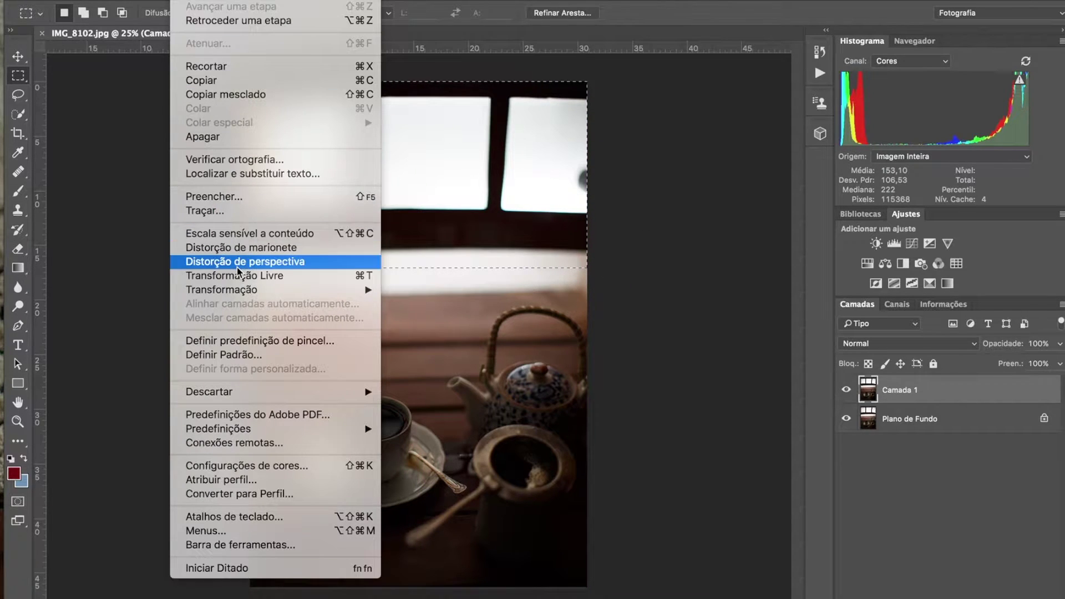
{"action": "left_click", "coordinate": [476, 446]}
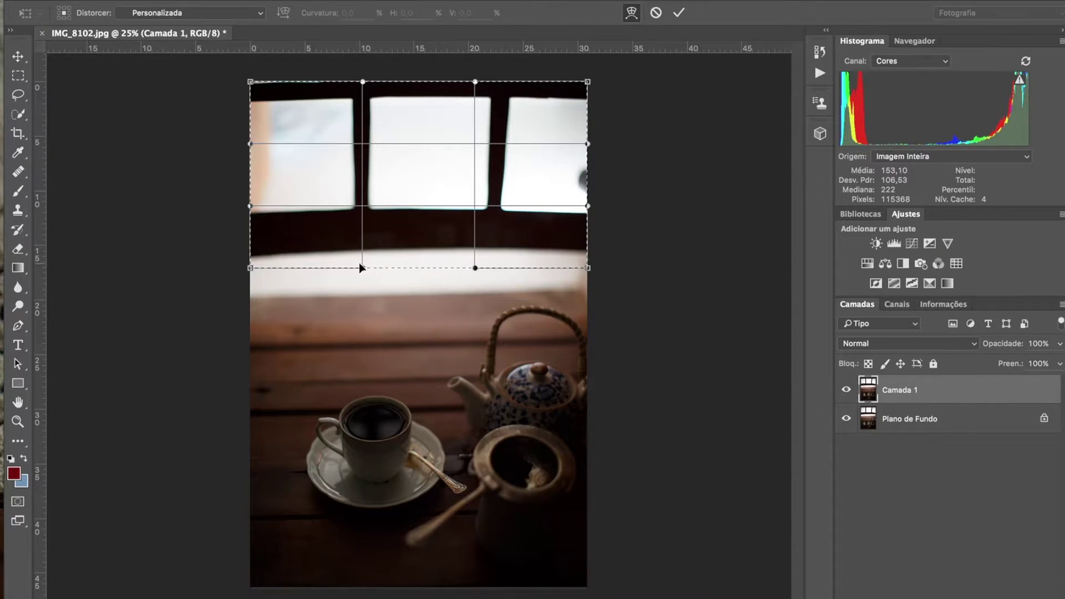
{"action": "left_click_drag", "start_coordinate": [361, 268], "coordinate": [360, 281]}
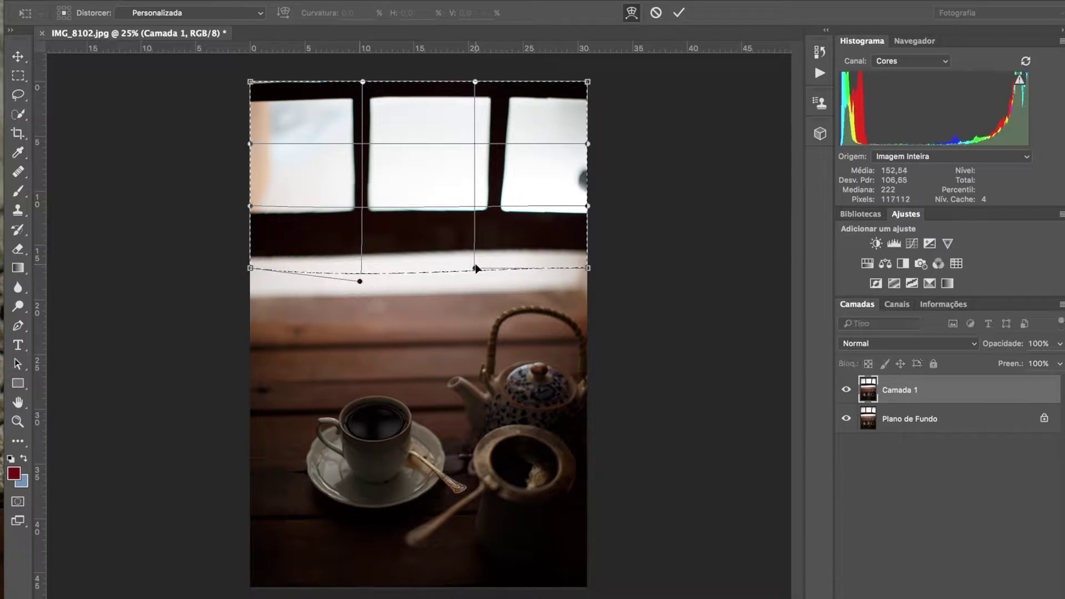
{"action": "left_click_drag", "start_coordinate": [476, 269], "coordinate": [474, 273]}
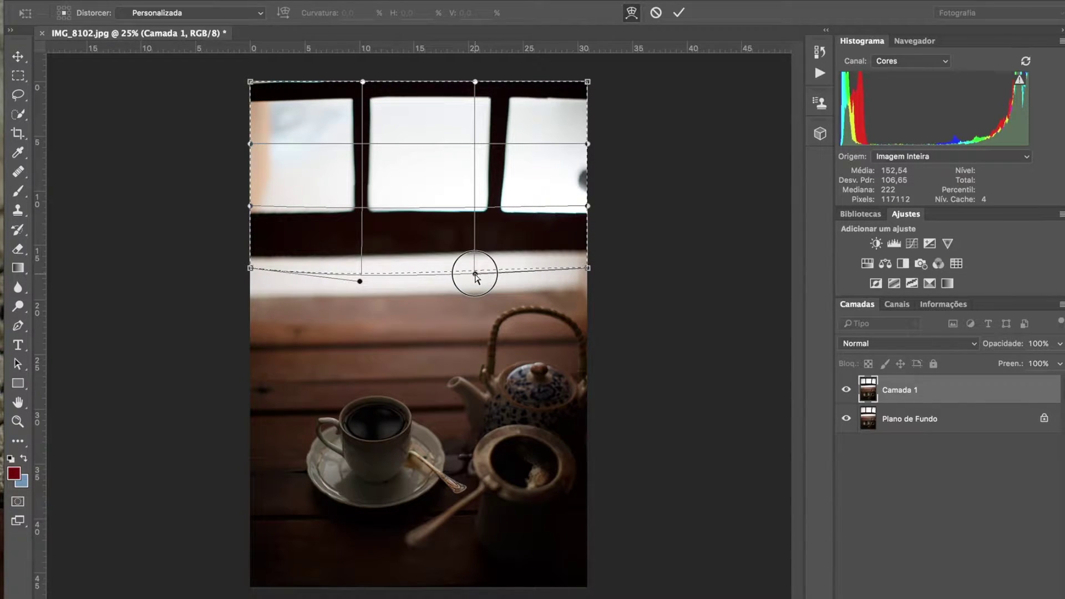
{"action": "left_click_drag", "start_coordinate": [361, 282], "coordinate": [361, 274]}
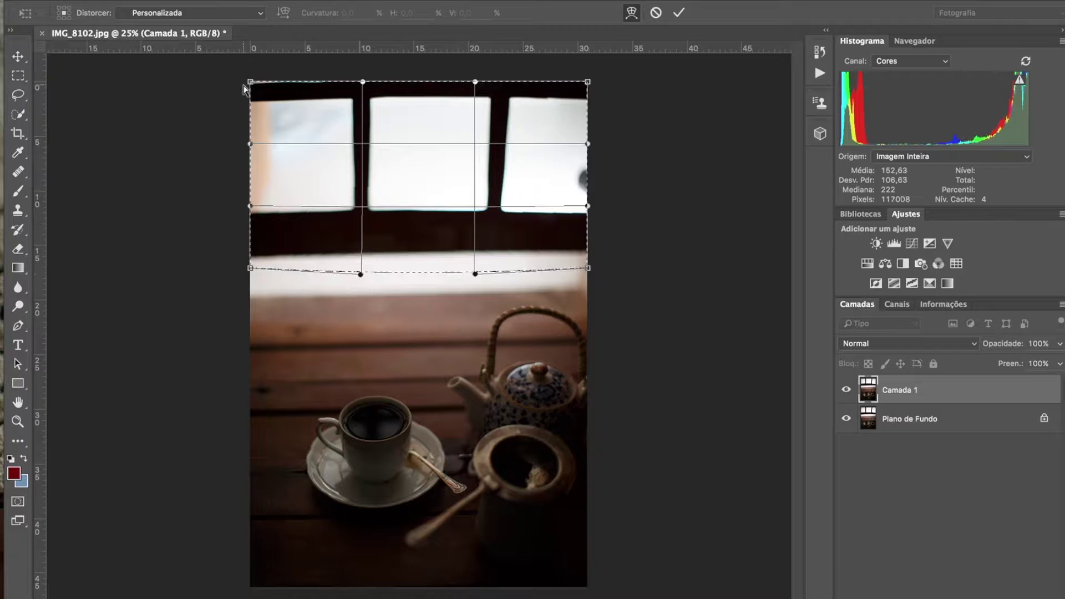
{"action": "left_click_drag", "start_coordinate": [250, 81], "coordinate": [248, 80]}
{"action": "left_click_drag", "start_coordinate": [588, 81], "coordinate": [589, 77]}
{"action": "left_click_drag", "start_coordinate": [475, 275], "coordinate": [475, 278]}
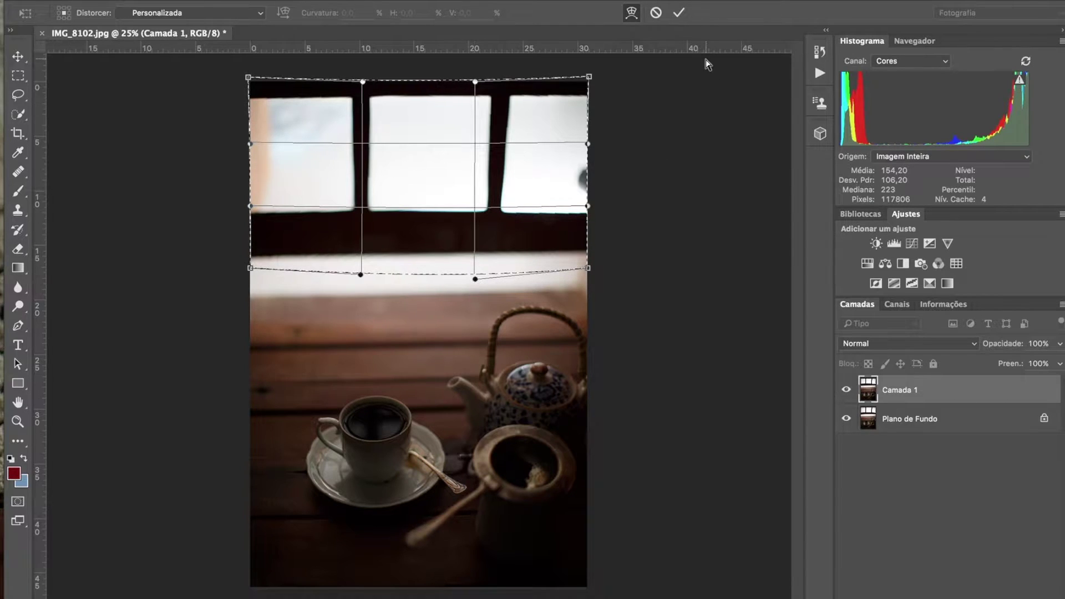
{"action": "left_click", "coordinate": [679, 12]}
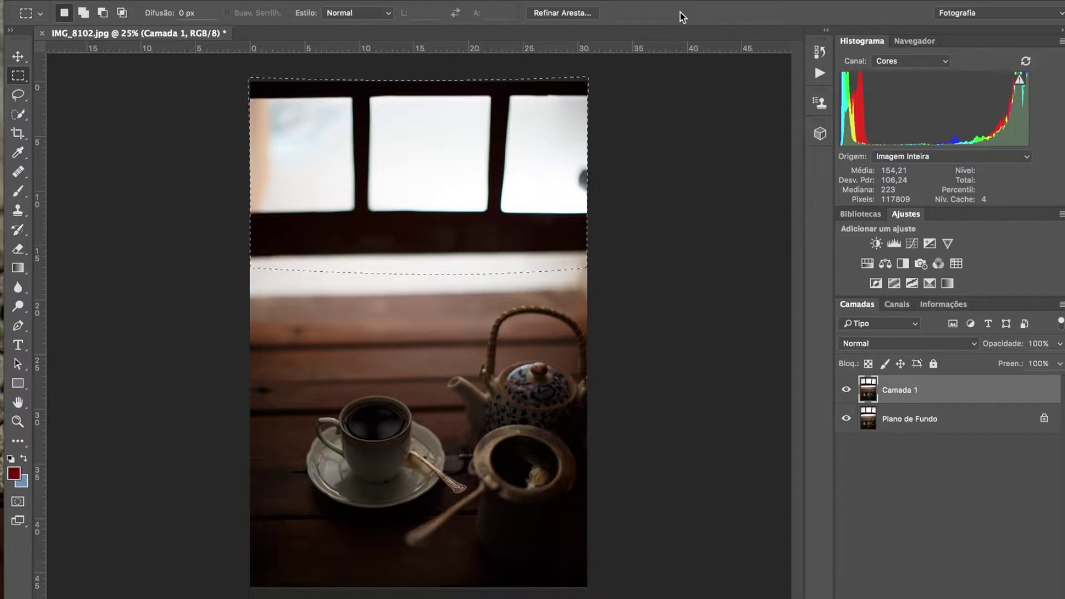
{"action": "left_click", "coordinate": [693, 248]}
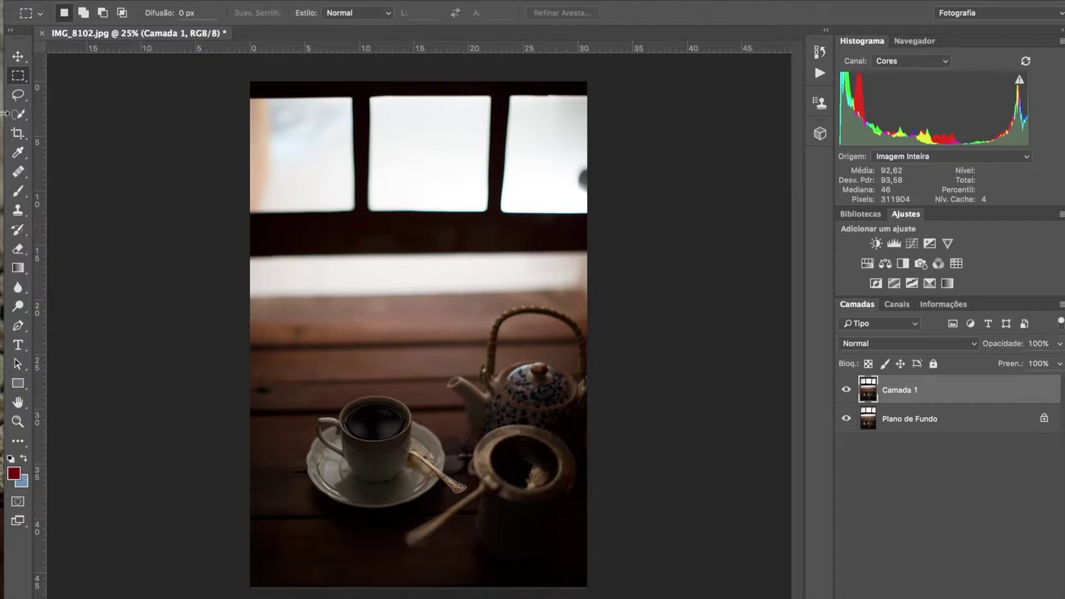
- Lasso the dark spot on the right pane and patch it with clean glass, then deselect
{"action": "left_click", "coordinate": [19, 95]}
{"action": "left_click_drag", "start_coordinate": [592, 156], "coordinate": [593, 196]}
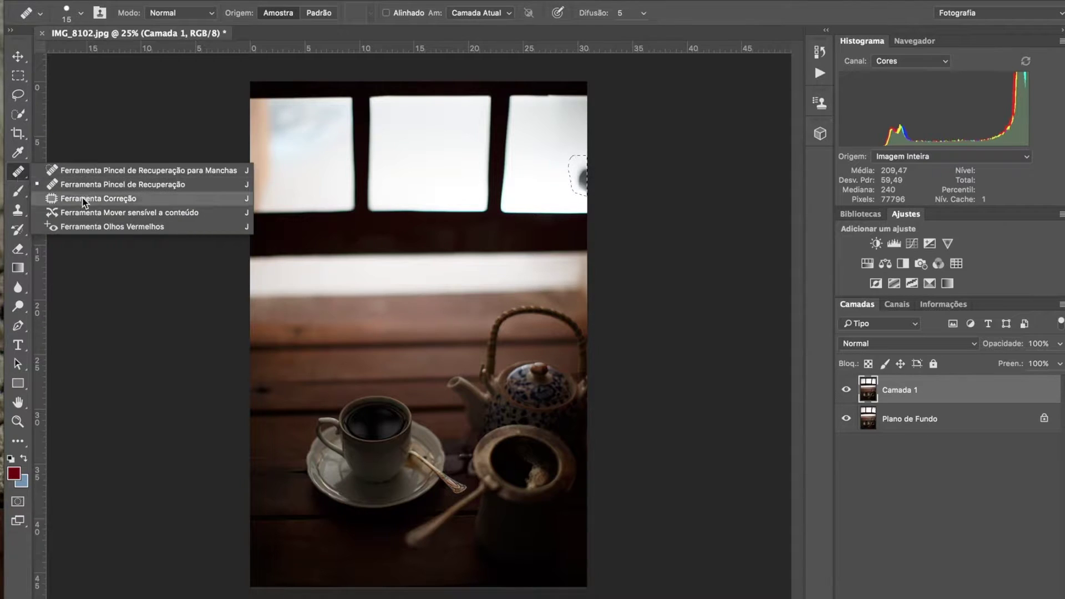
{"action": "left_click_drag", "start_coordinate": [19, 176], "coordinate": [83, 197]}
{"action": "left_click_drag", "start_coordinate": [577, 183], "coordinate": [553, 187]}
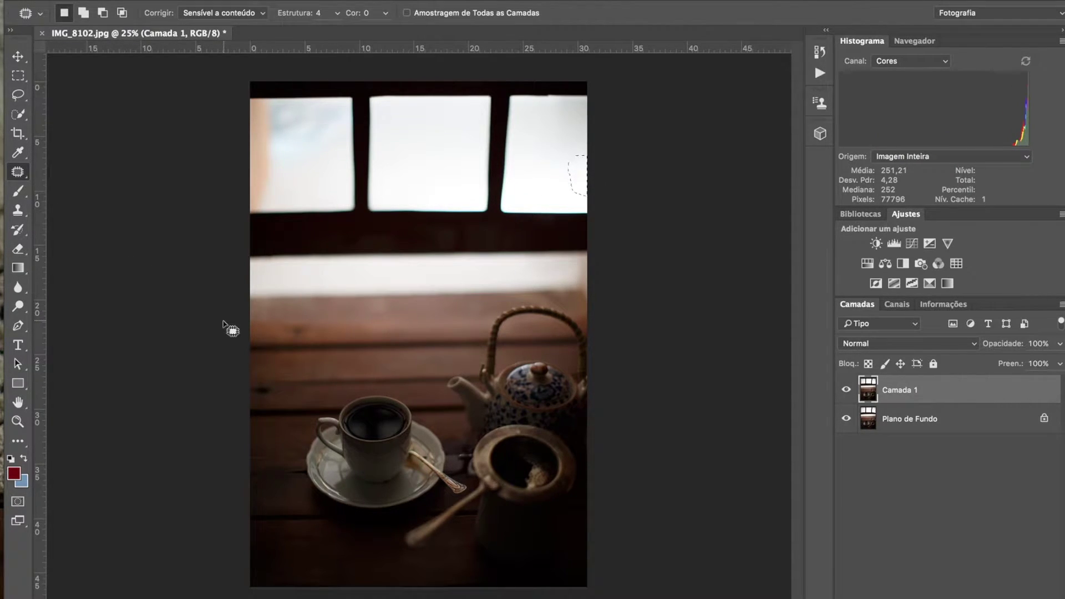
{"action": "left_click", "coordinate": [18, 57]}
{"action": "key", "text": "ctrl+d"}
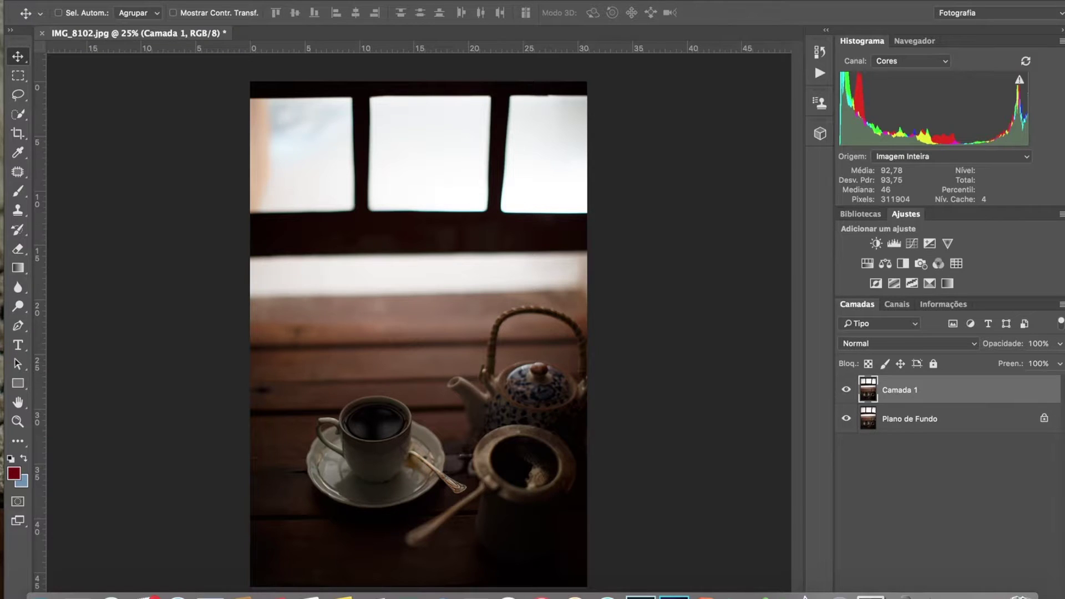
- Browse in Finder to Imagens > Lr5 > Textura Vidro molhado
{"action": "left_click", "coordinate": [45, 587]}
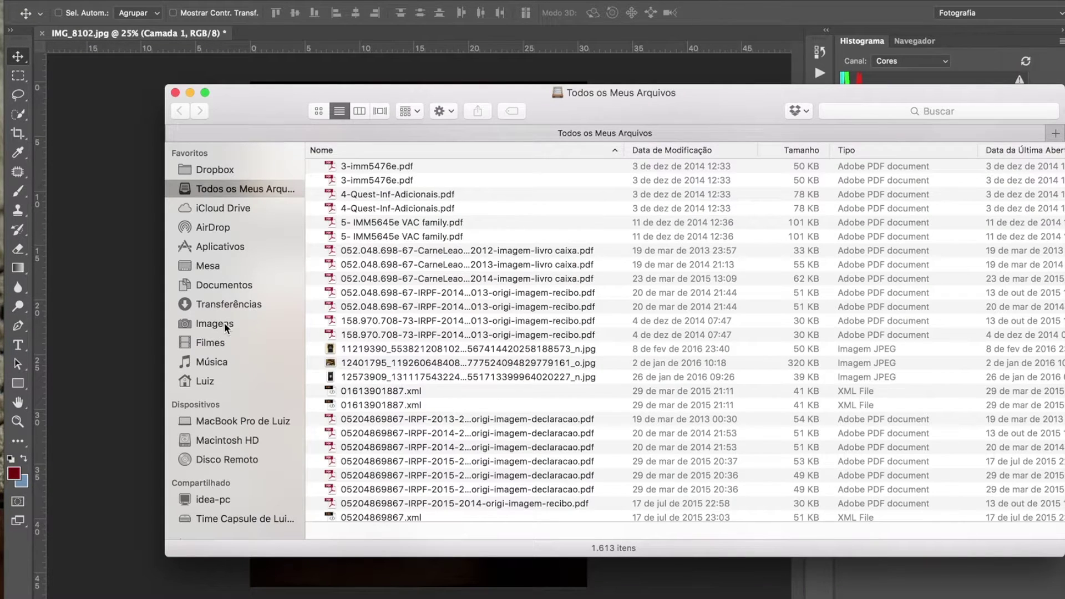
{"action": "left_click", "coordinate": [227, 326]}
{"action": "left_click", "coordinate": [327, 363]}
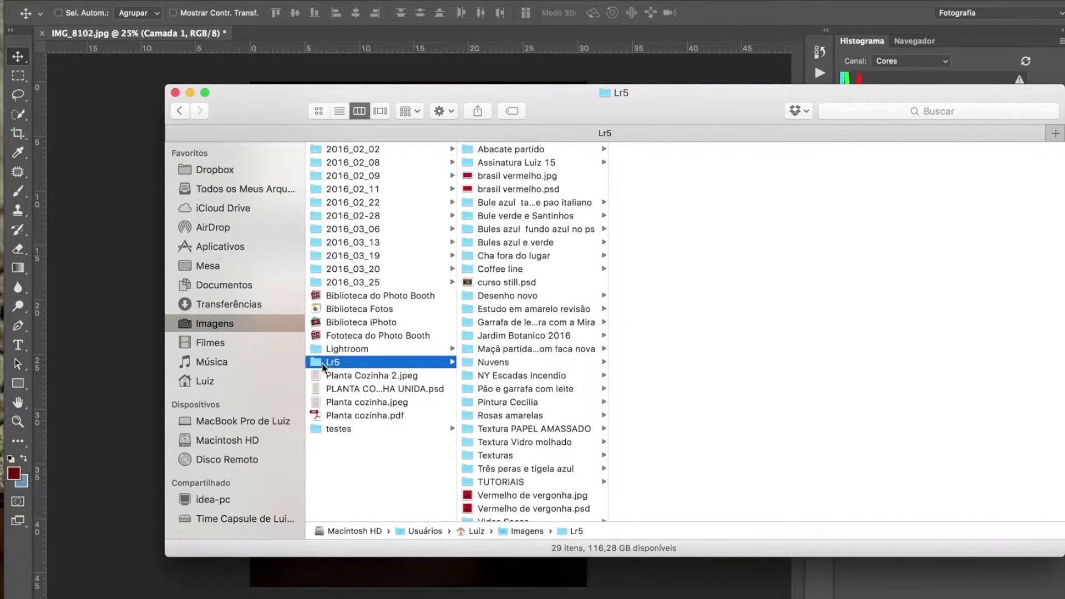
{"action": "left_click", "coordinate": [511, 440]}
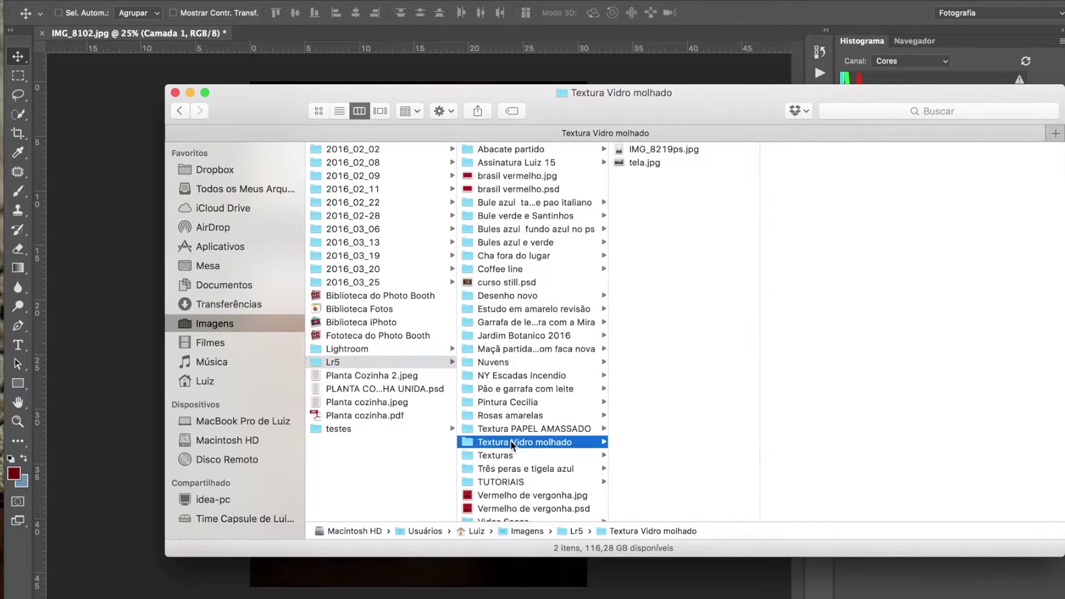
- Preview IMG_8219ps.jpg and tela.jpg full size with Quick Look
{"action": "left_click", "coordinate": [662, 151]}
{"action": "key", "text": "space"}
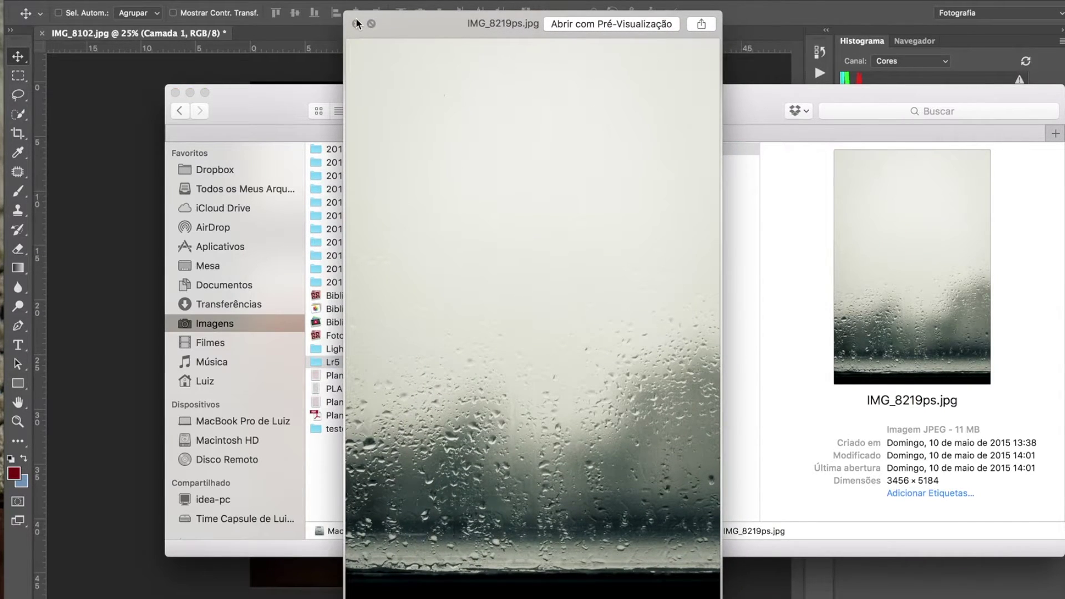
{"action": "left_click", "coordinate": [359, 23]}
{"action": "left_click", "coordinate": [646, 162]}
{"action": "key", "text": "space"}
{"action": "key", "text": "space"}
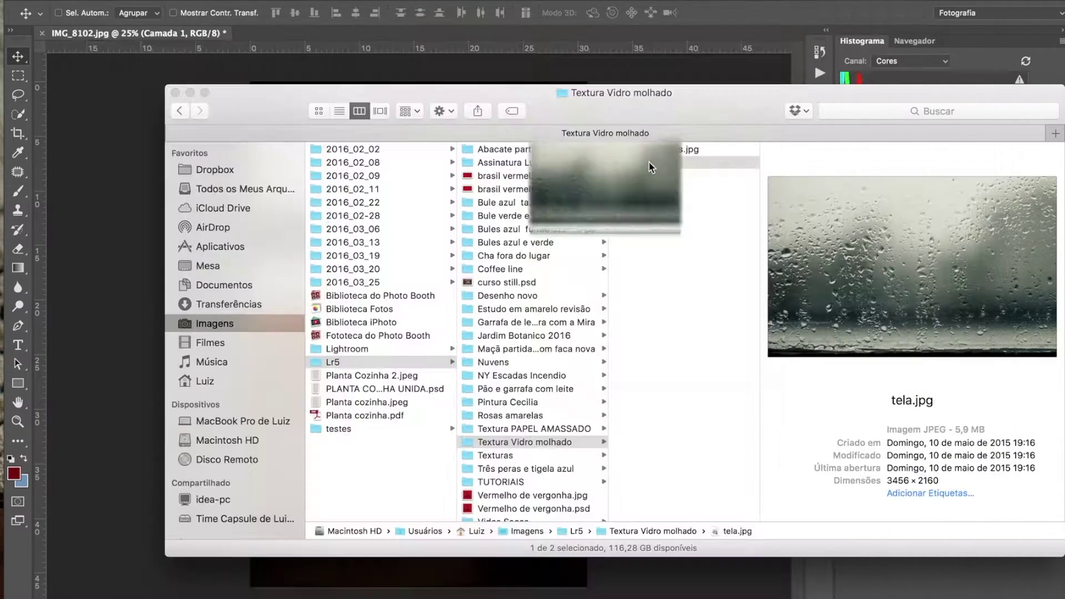
- Drag IMG_8219ps.jpg from Finder onto the Photoshop photo
{"action": "left_click", "coordinate": [650, 149]}
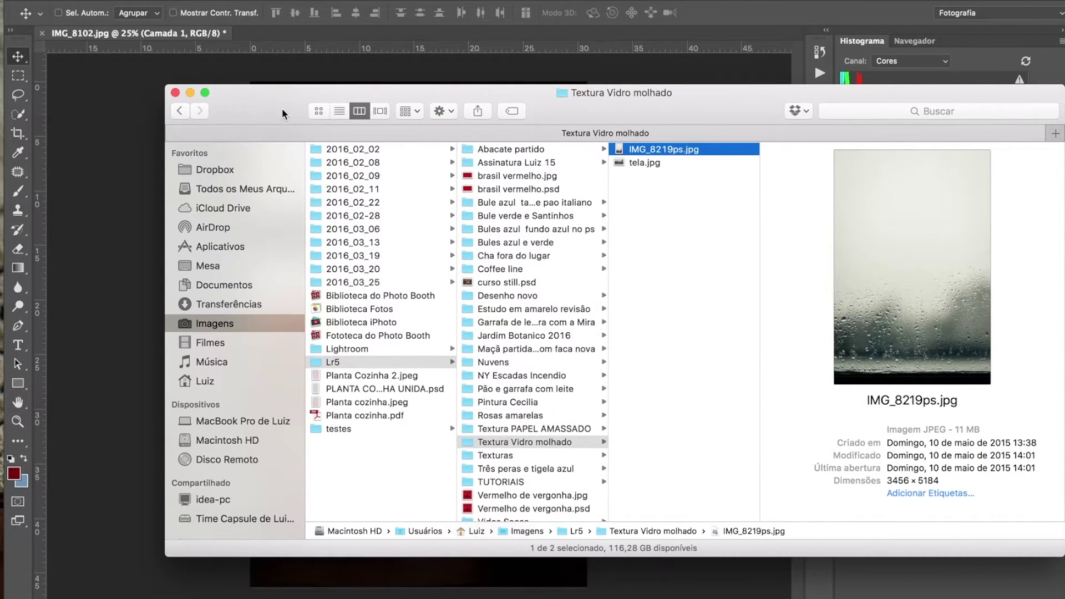
{"action": "left_click_drag", "start_coordinate": [282, 110], "coordinate": [477, 351]}
{"action": "left_click_drag", "start_coordinate": [877, 386], "coordinate": [481, 185]}
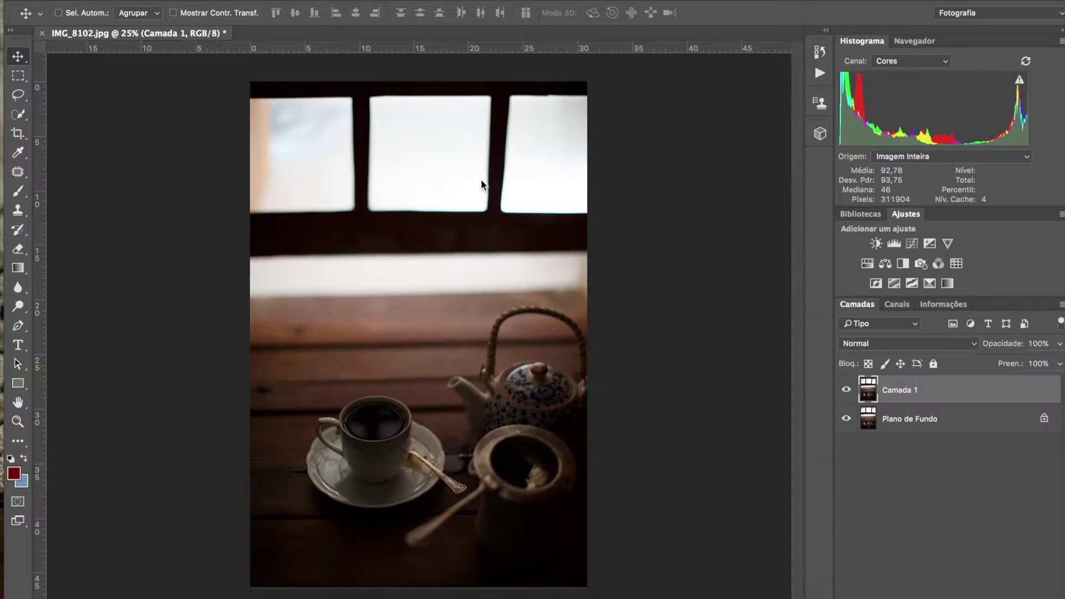
- Stretch the rain texture across the photo, set it to 65% opacity, and align it with the windows
{"action": "left_click_drag", "start_coordinate": [577, 573], "coordinate": [587, 587]}
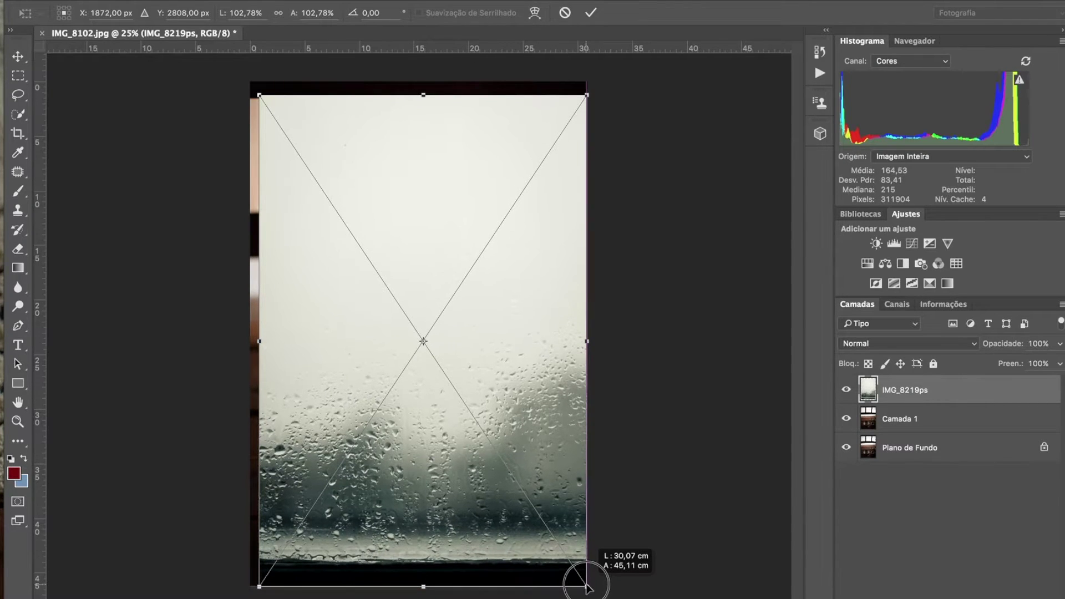
{"action": "left_click_drag", "start_coordinate": [259, 341], "coordinate": [250, 340]}
{"action": "left_click_drag", "start_coordinate": [375, 371], "coordinate": [373, 61]}
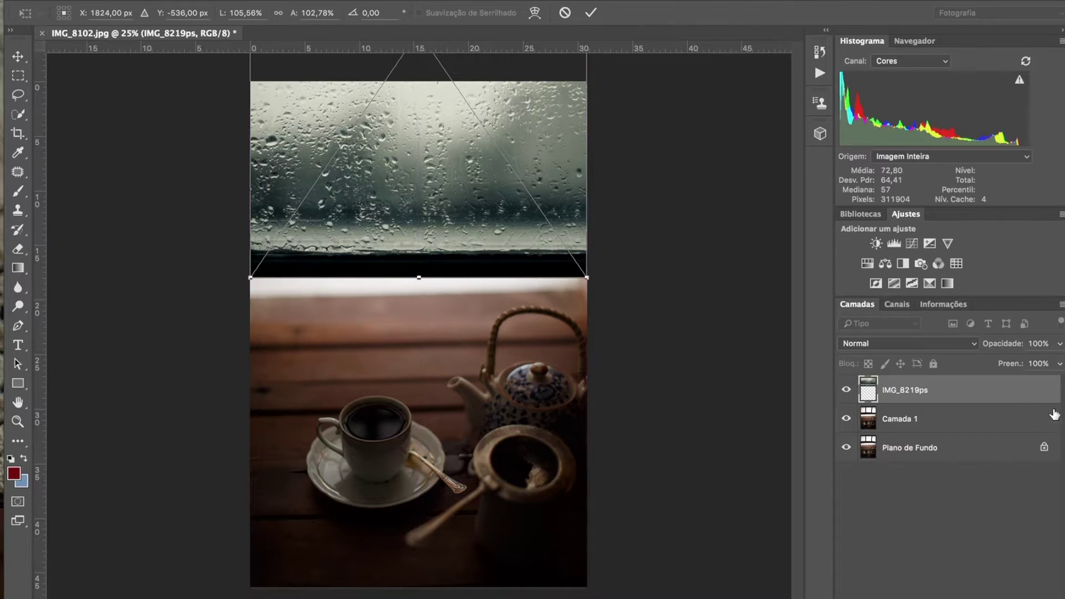
{"action": "left_click", "coordinate": [1059, 344]}
{"action": "left_click_drag", "start_coordinate": [1056, 361], "coordinate": [1030, 361]}
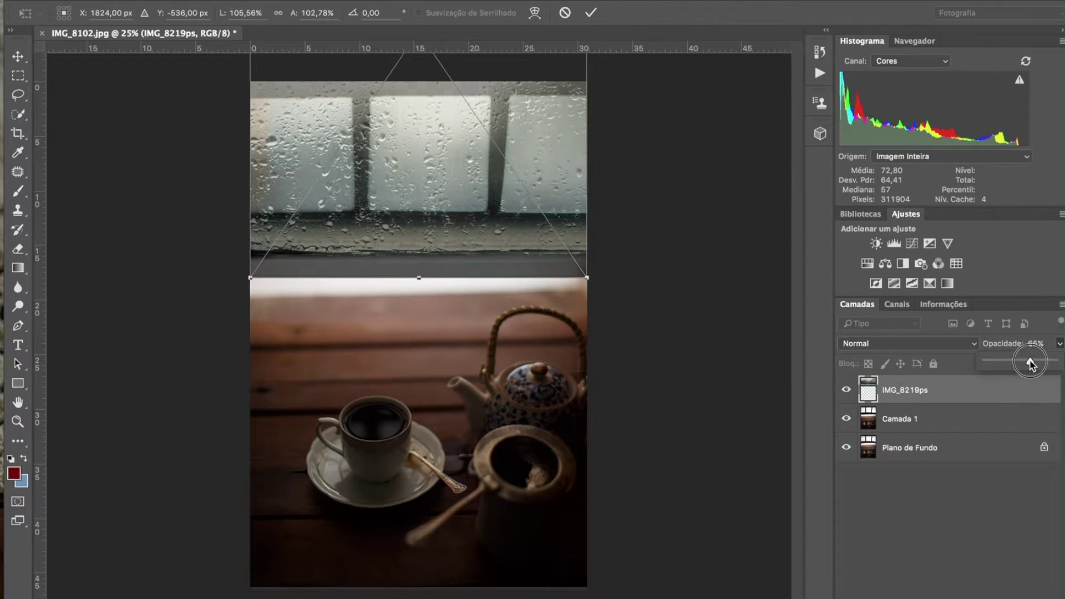
{"action": "left_click_drag", "start_coordinate": [470, 176], "coordinate": [463, 138]}
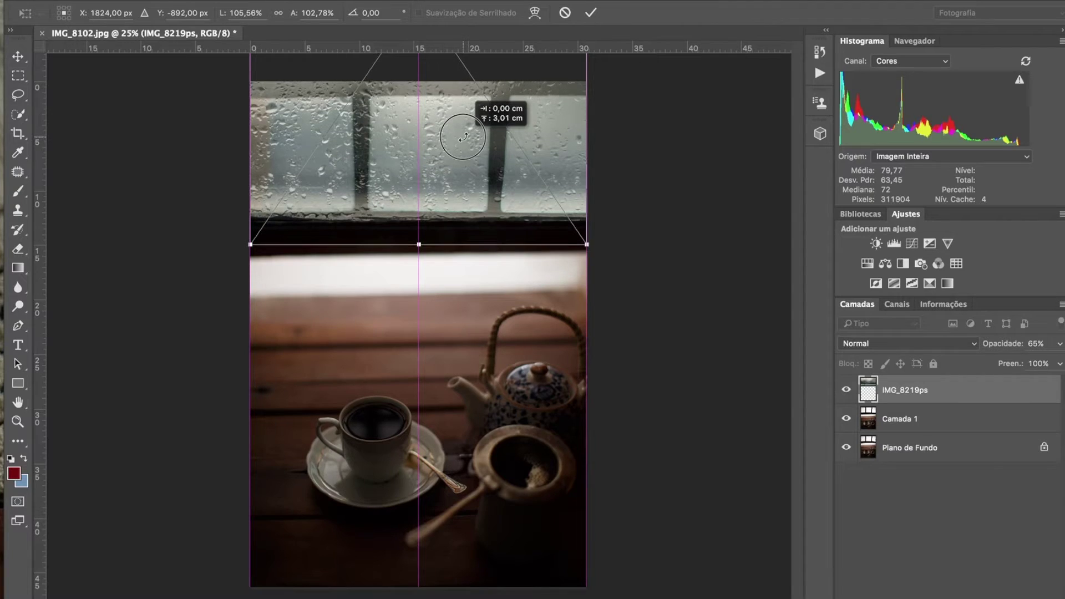
{"action": "left_click", "coordinate": [592, 13]}
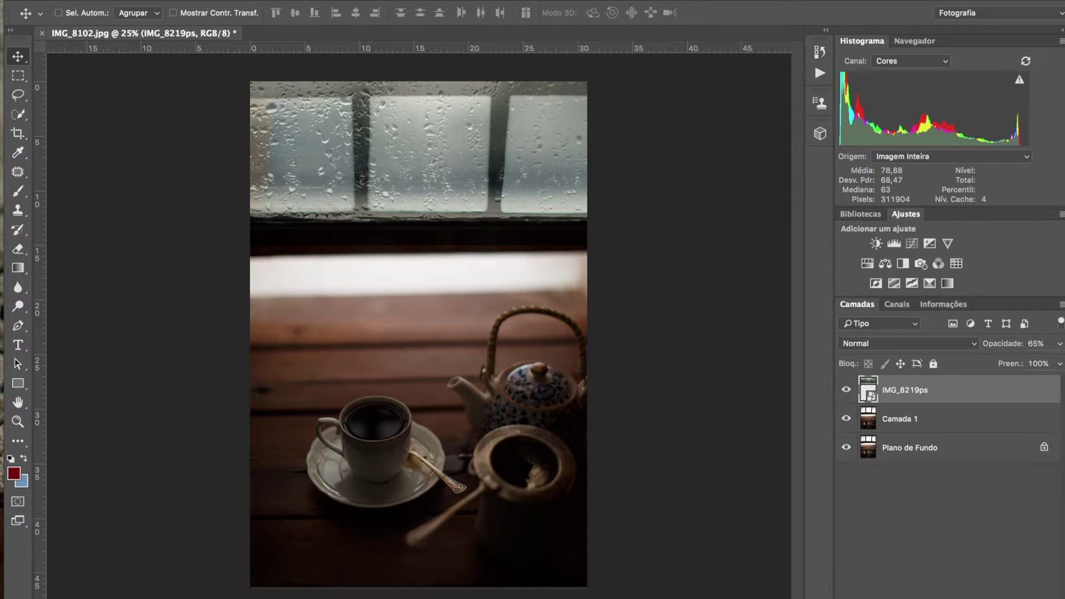
- Add a mask to the rain layer and brush black over its top strip above the panes
{"action": "left_click", "coordinate": [987, 594]}
{"action": "left_click", "coordinate": [23, 195]}
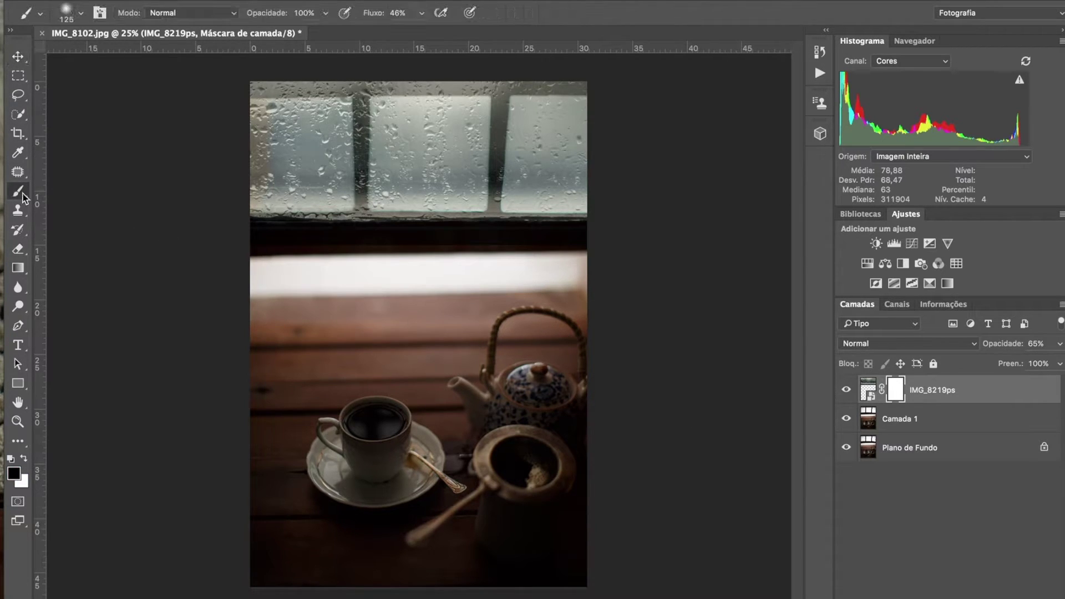
{"action": "mouse_move", "coordinate": [255, 88]}
{"action": "left_mouse_down"}
{"action": "mouse_move", "coordinate": [368, 84]}
{"action": "mouse_move", "coordinate": [355, 218]}
{"action": "mouse_move", "coordinate": [360, 189]}
{"action": "mouse_move", "coordinate": [360, 211]}
{"action": "mouse_move", "coordinate": [377, 234]}
{"action": "left_mouse_up"}
{"action": "mouse_move", "coordinate": [388, 91]}
{"action": "left_mouse_down"}
{"action": "mouse_move", "coordinate": [385, 81]}
{"action": "mouse_move", "coordinate": [364, 88]}
{"action": "mouse_move", "coordinate": [599, 83]}
{"action": "mouse_move", "coordinate": [497, 95]}
{"action": "mouse_move", "coordinate": [500, 220]}
{"action": "left_mouse_up"}
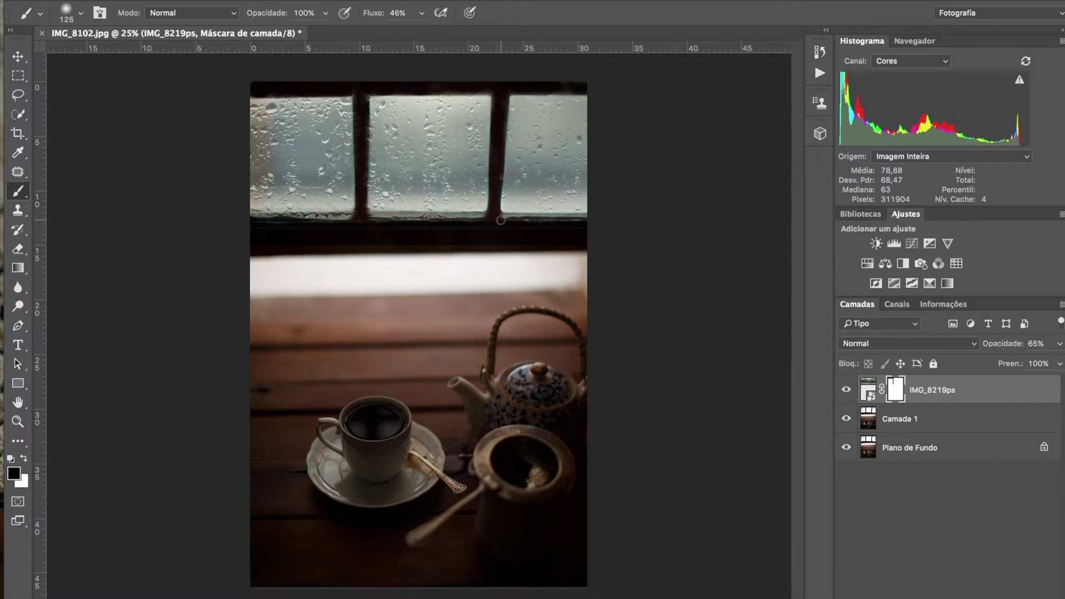
{"action": "key", "text": "ctrl+2"}
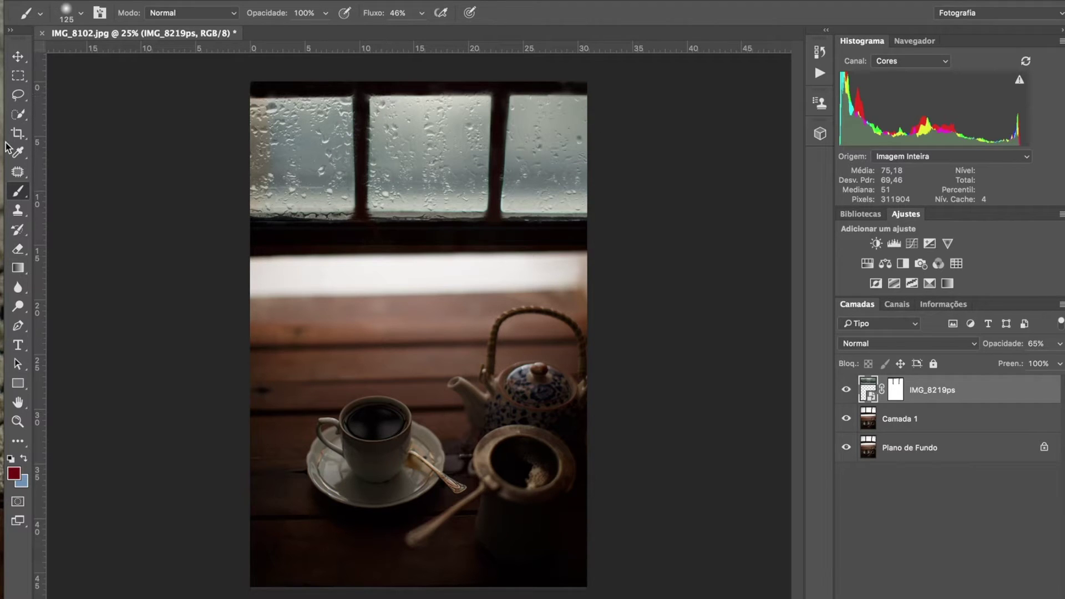
{"action": "left_click", "coordinate": [893, 388]}
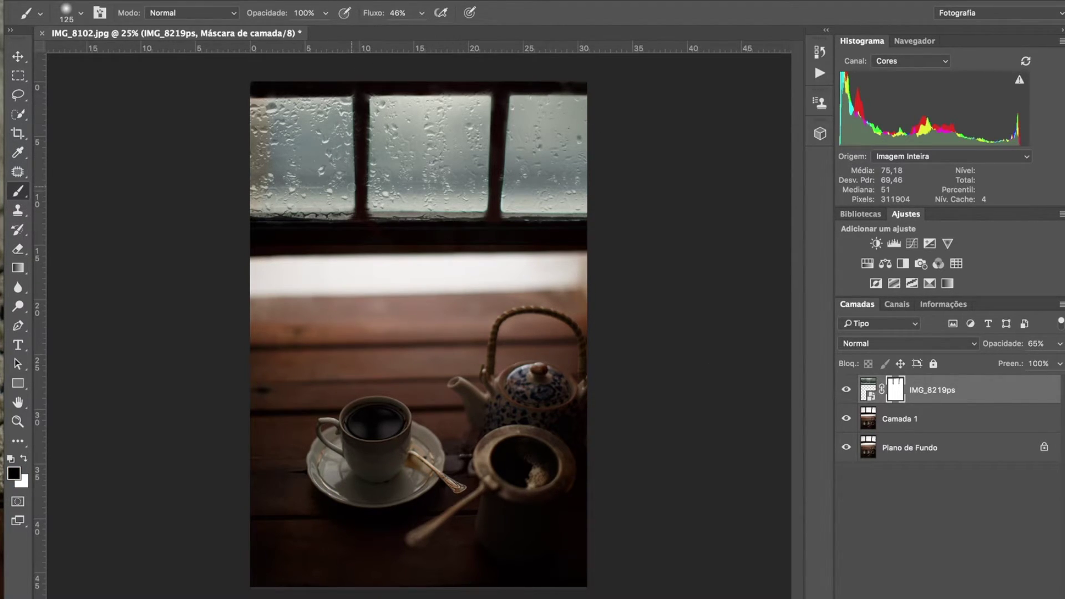
- Zoom in and mask the rain texture off the left and right window bars
{"action": "scroll", "coordinate": [351, 187], "scroll_direction": "up", "scroll_amount": 3}
{"action": "scroll", "coordinate": [324, 126], "scroll_direction": "up", "scroll_amount": 5}
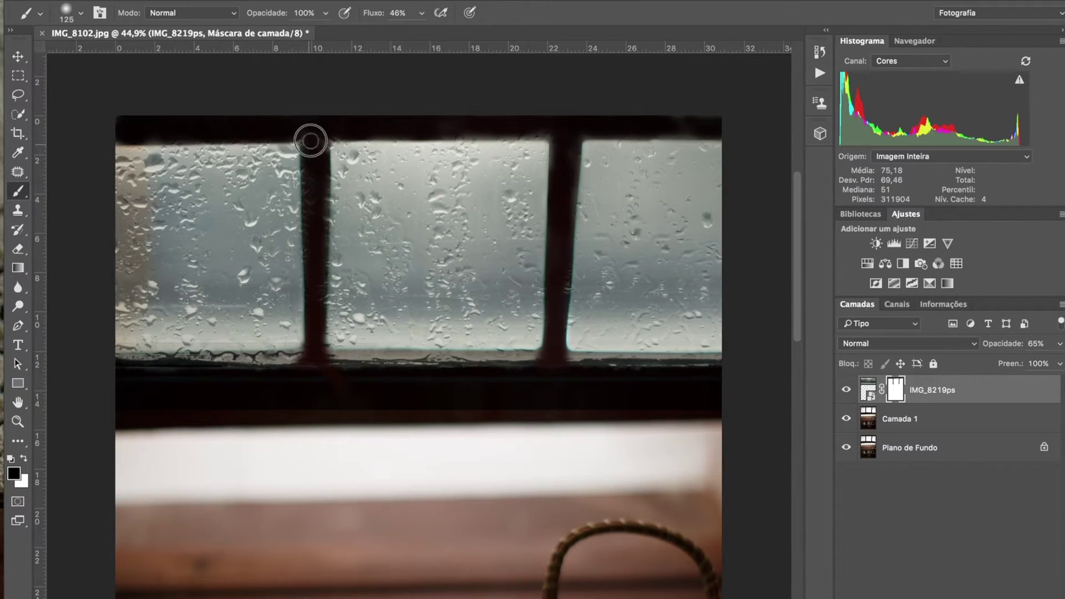
{"action": "left_click_drag", "start_coordinate": [314, 195], "coordinate": [319, 311]}
{"action": "mouse_move", "coordinate": [570, 248]}
{"action": "left_mouse_down"}
{"action": "mouse_move", "coordinate": [565, 150]}
{"action": "mouse_move", "coordinate": [514, 121]}
{"action": "mouse_move", "coordinate": [713, 125]}
{"action": "left_mouse_up"}
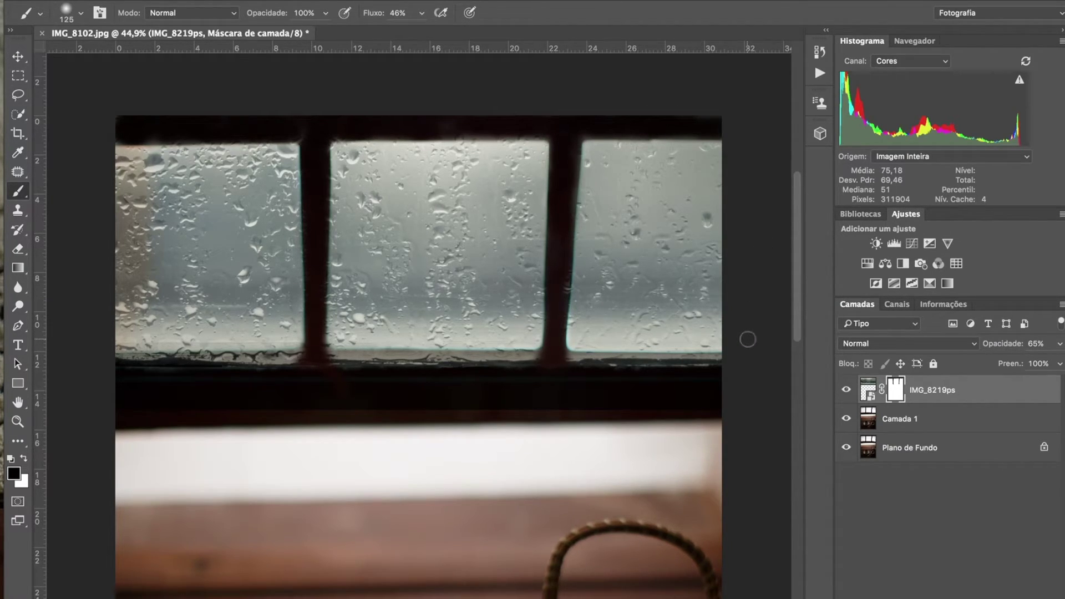
- Target the rain layer's image instead of its mask and bring up the Filtro > Desfoque list
{"action": "scroll", "coordinate": [748, 339], "scroll_direction": "down", "scroll_amount": 5}
{"action": "scroll", "coordinate": [612, 407], "scroll_direction": "up", "scroll_amount": 3}
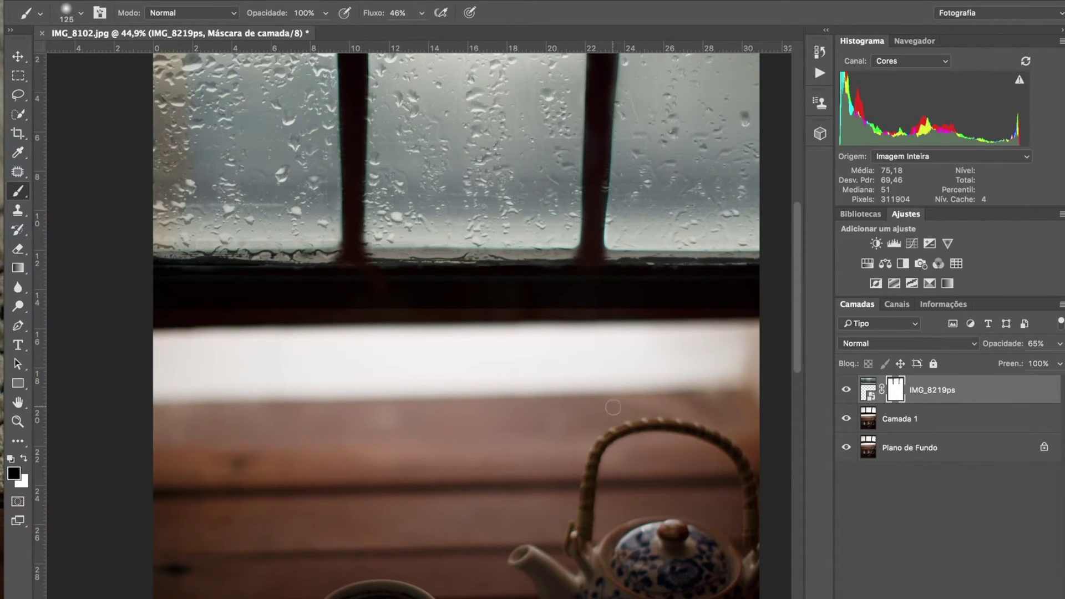
{"action": "scroll", "coordinate": [613, 407], "scroll_direction": "down", "scroll_amount": 2}
{"action": "scroll", "coordinate": [613, 407], "scroll_direction": "up", "scroll_amount": 1}
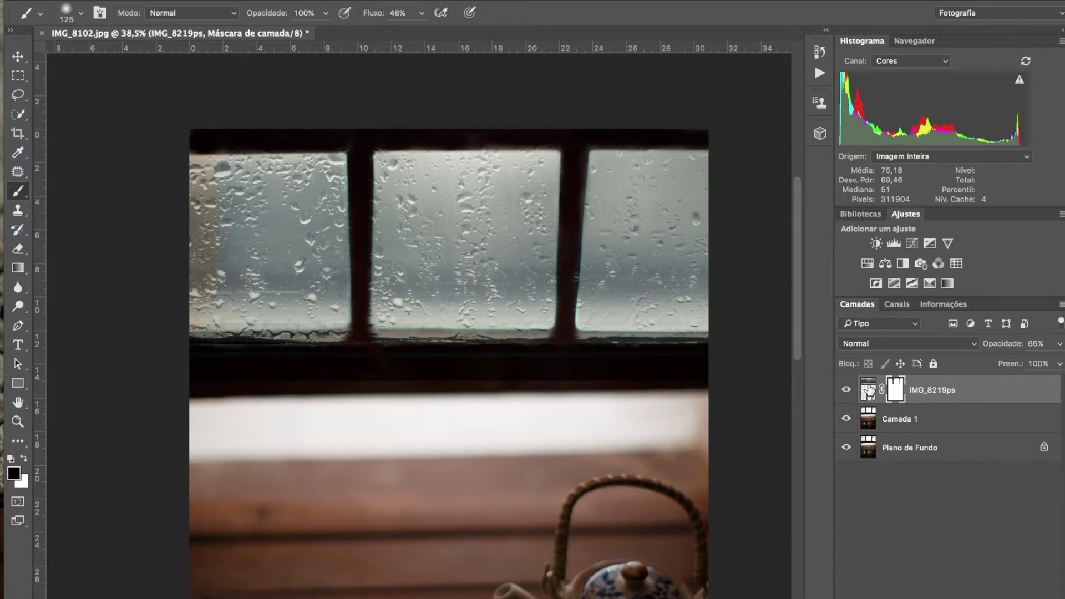
{"action": "left_click", "coordinate": [868, 391]}
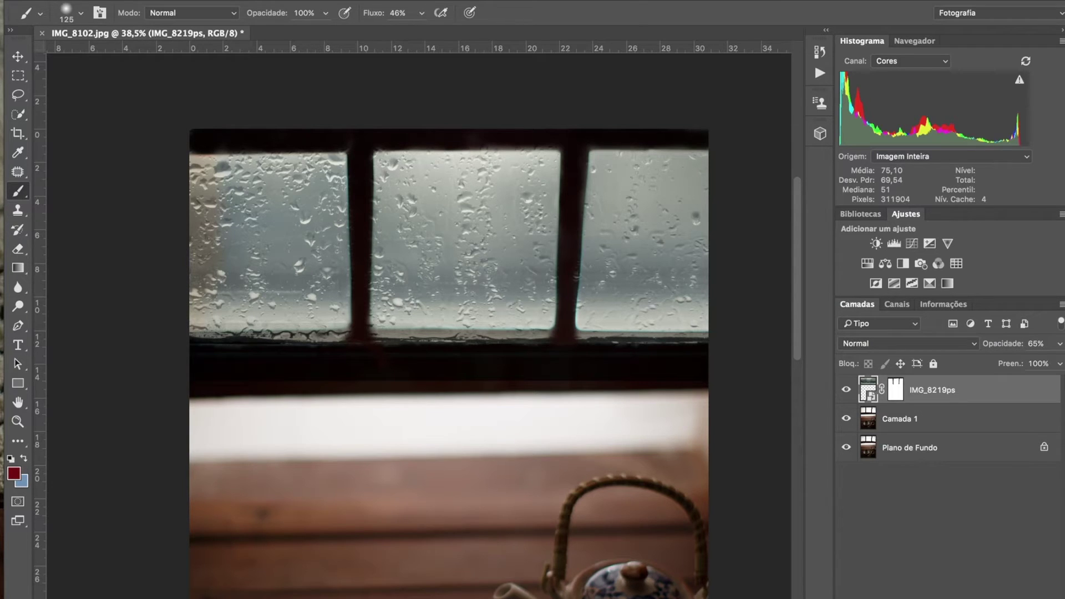
{"action": "left_click", "coordinate": [438, 0]}
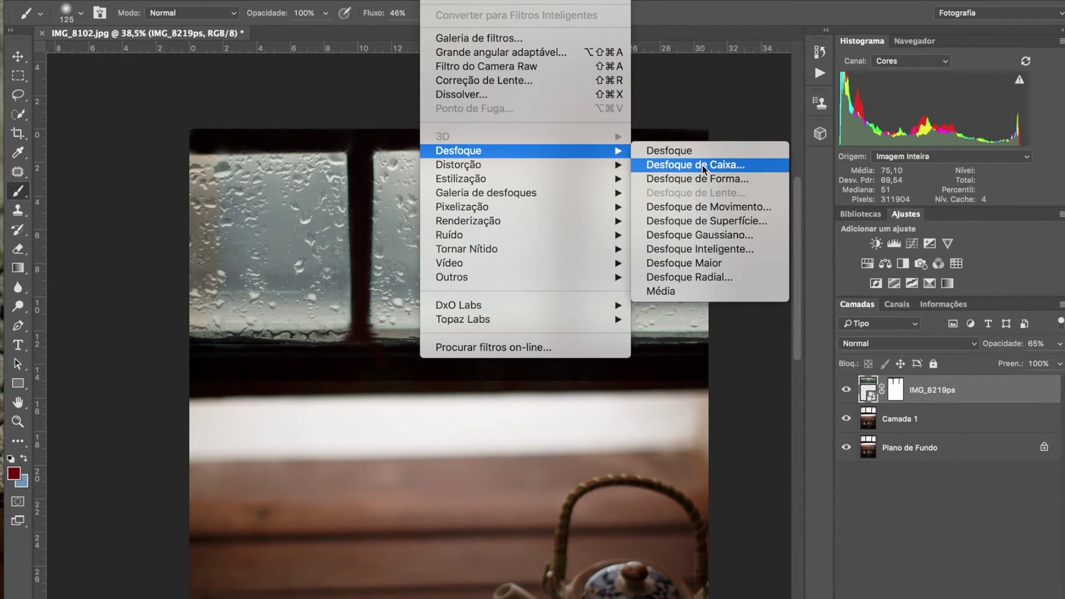
- Apply Desfoque de Caixa with a slightly raised radius to the rain layer, then open its smart object
{"action": "left_click", "coordinate": [702, 166]}
{"action": "left_click_drag", "start_coordinate": [786, 430], "coordinate": [790, 431]}
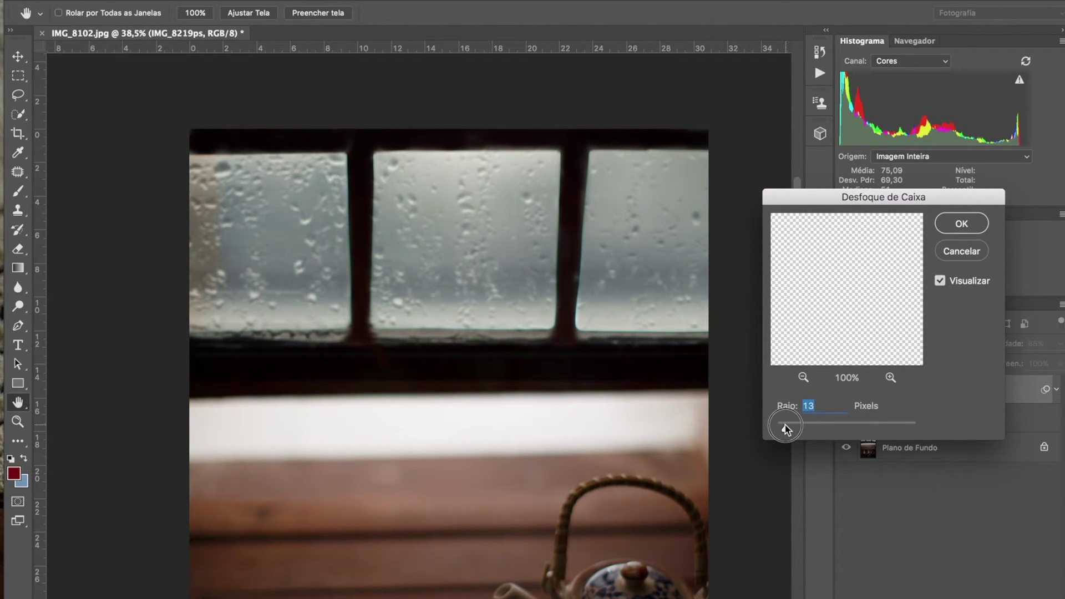
{"action": "left_click", "coordinate": [971, 224]}
{"action": "scroll", "coordinate": [512, 383], "scroll_direction": "down", "scroll_amount": 3}
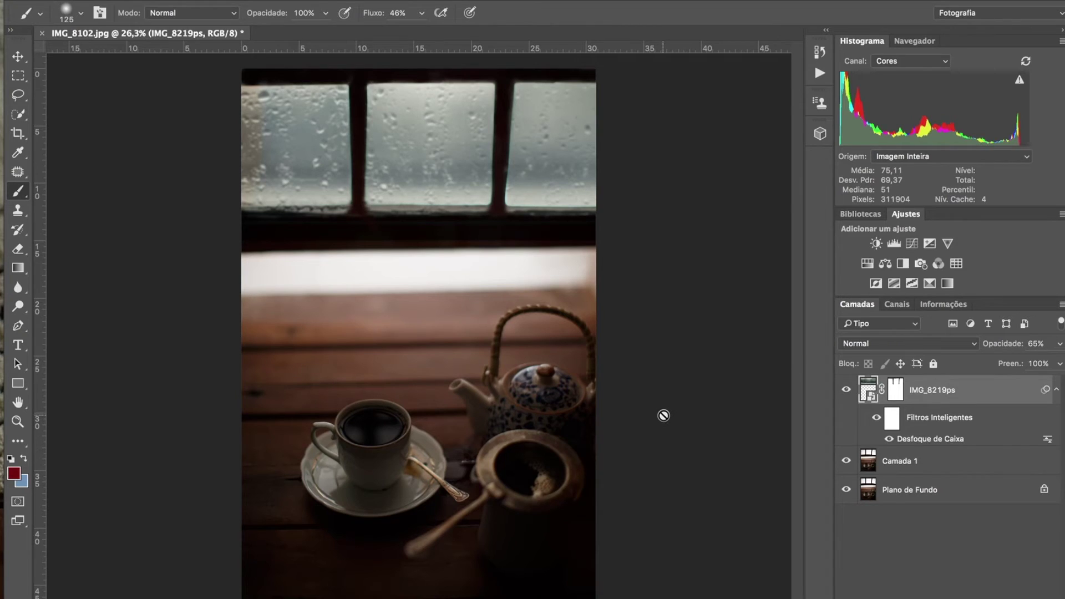
{"action": "double_click", "coordinate": [869, 390]}
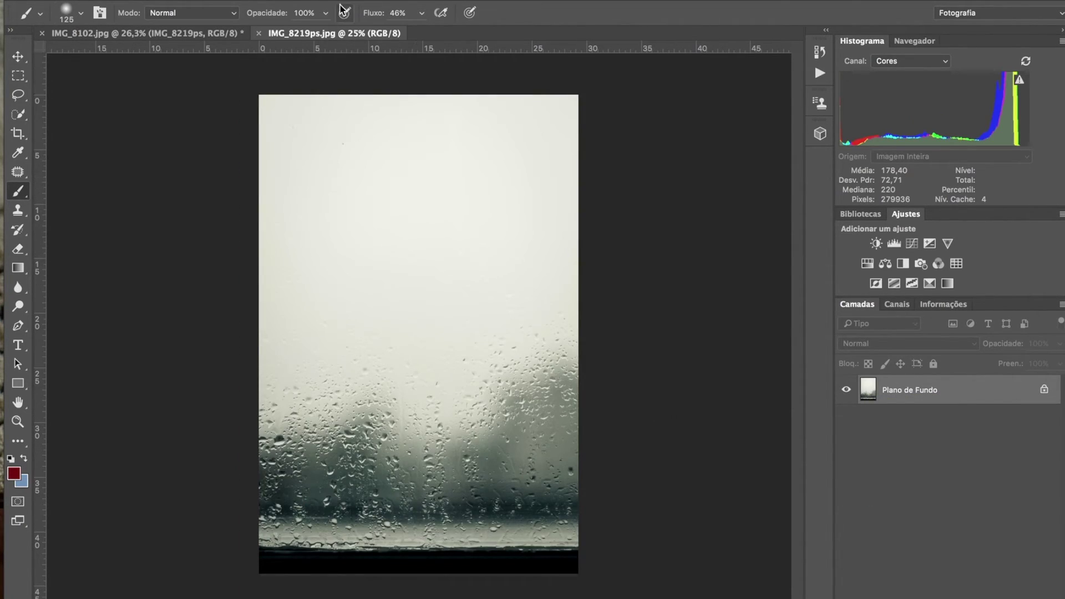
- Back on IMG_8102.jpg, re-edit the rain layer's Box Blur, raising Raio from 18 to 26 pixels
{"action": "left_click", "coordinate": [203, 34]}
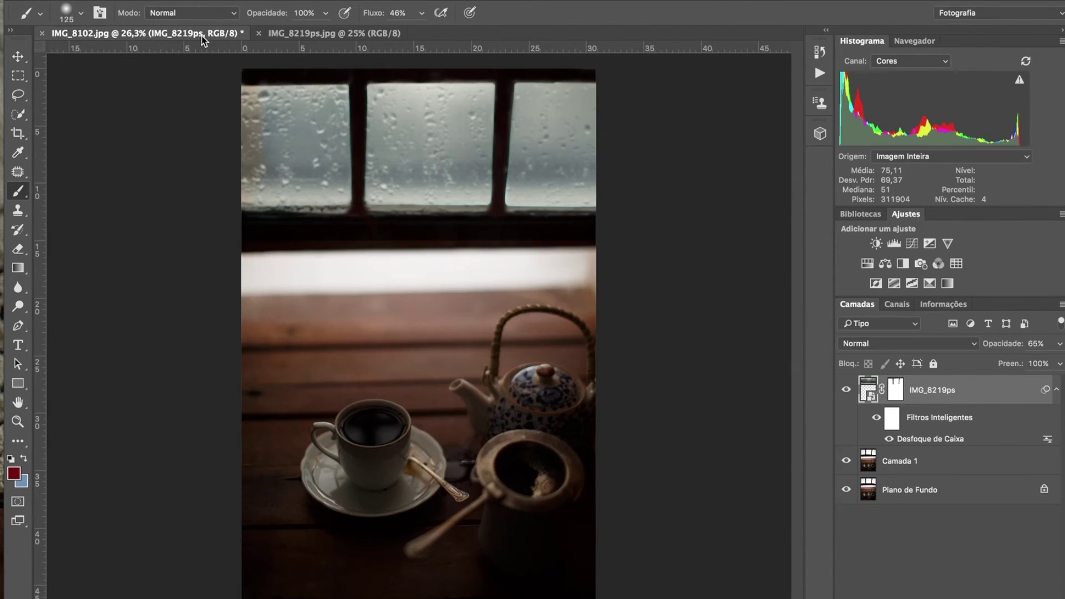
{"action": "double_click", "coordinate": [921, 440]}
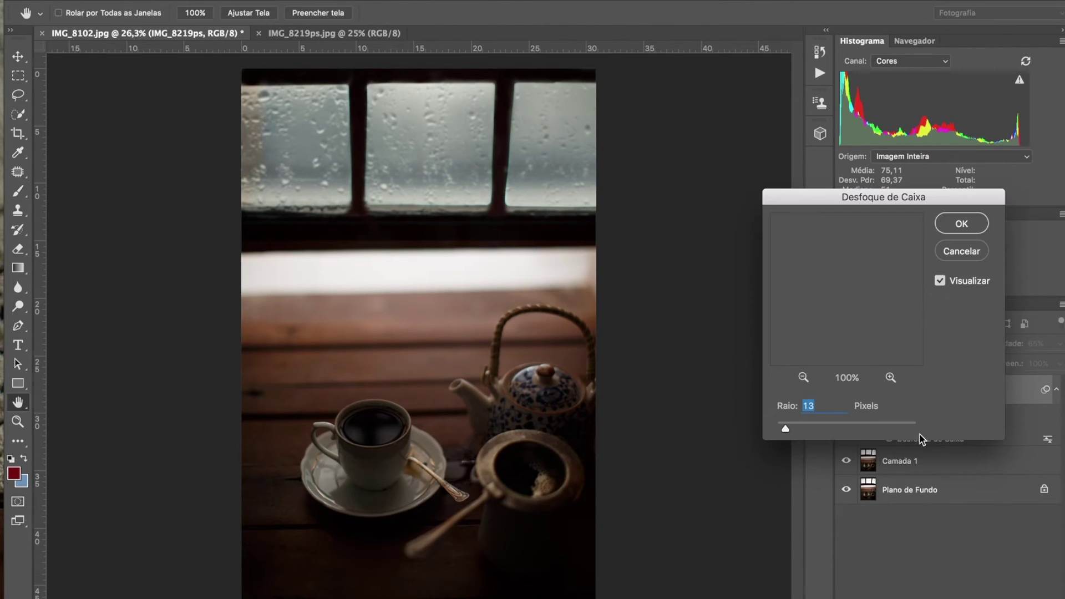
{"action": "left_click_drag", "start_coordinate": [790, 431], "coordinate": [790, 427]}
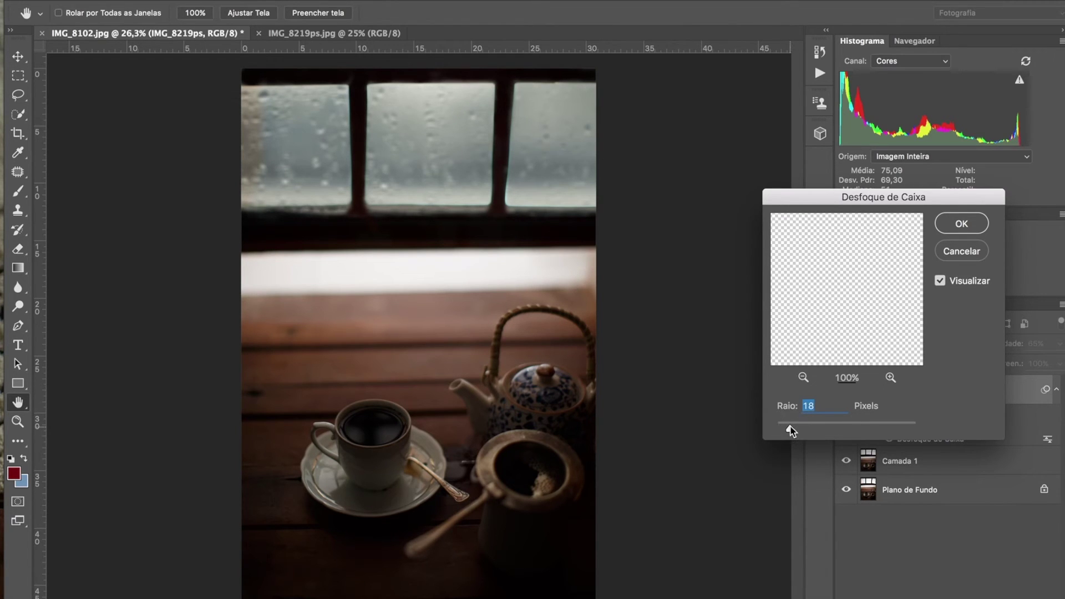
{"action": "left_click", "coordinate": [962, 223]}
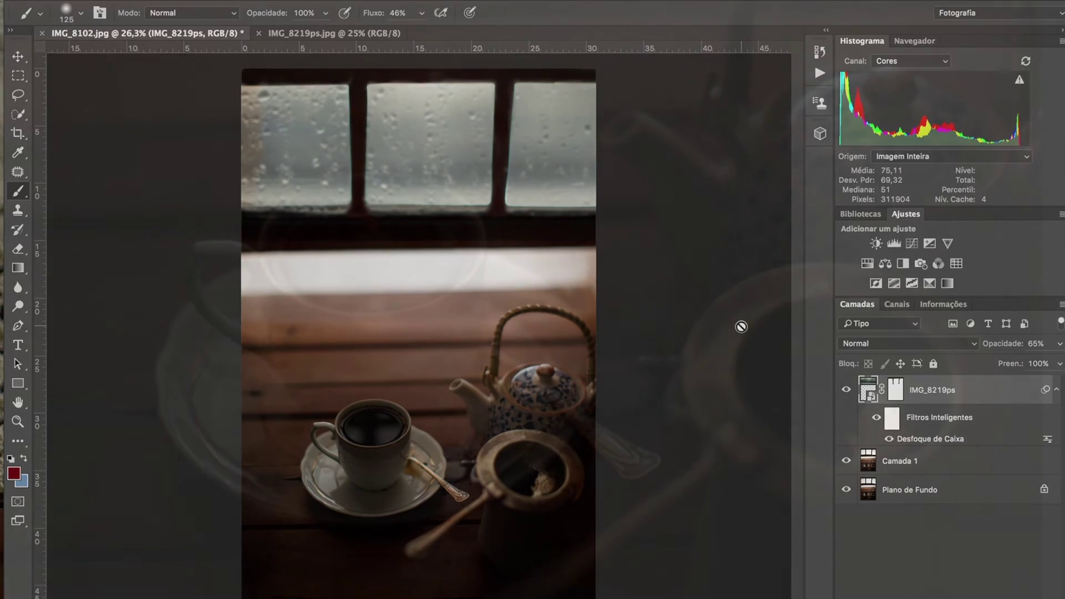